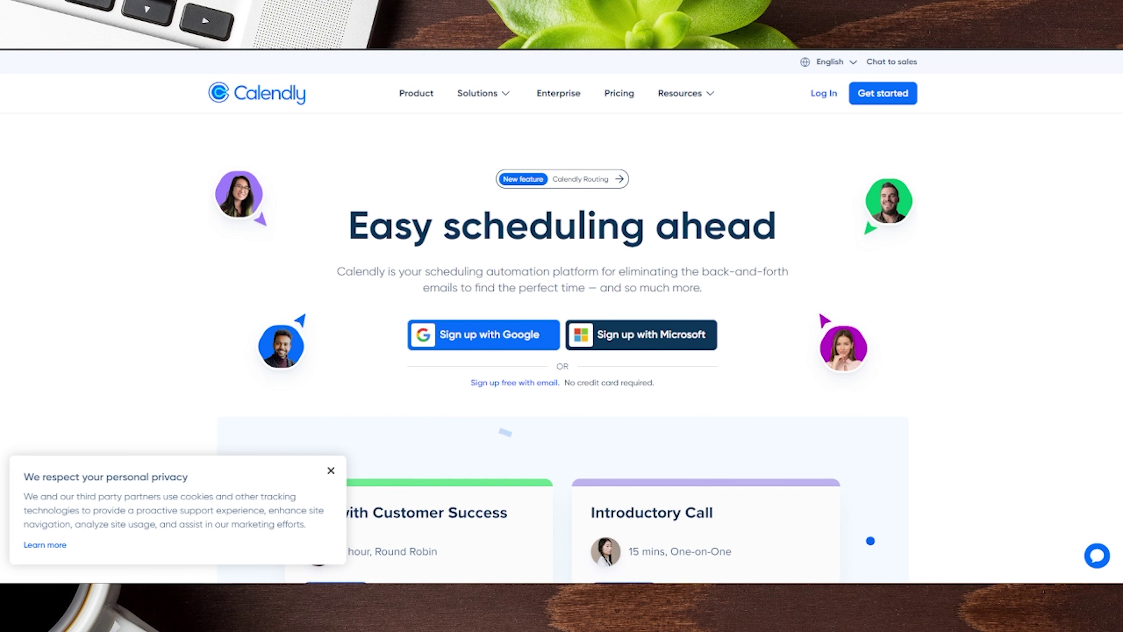
- Annotate the Microsoft, Google and free email sign-up options for viewers
key(alt+shift+d)
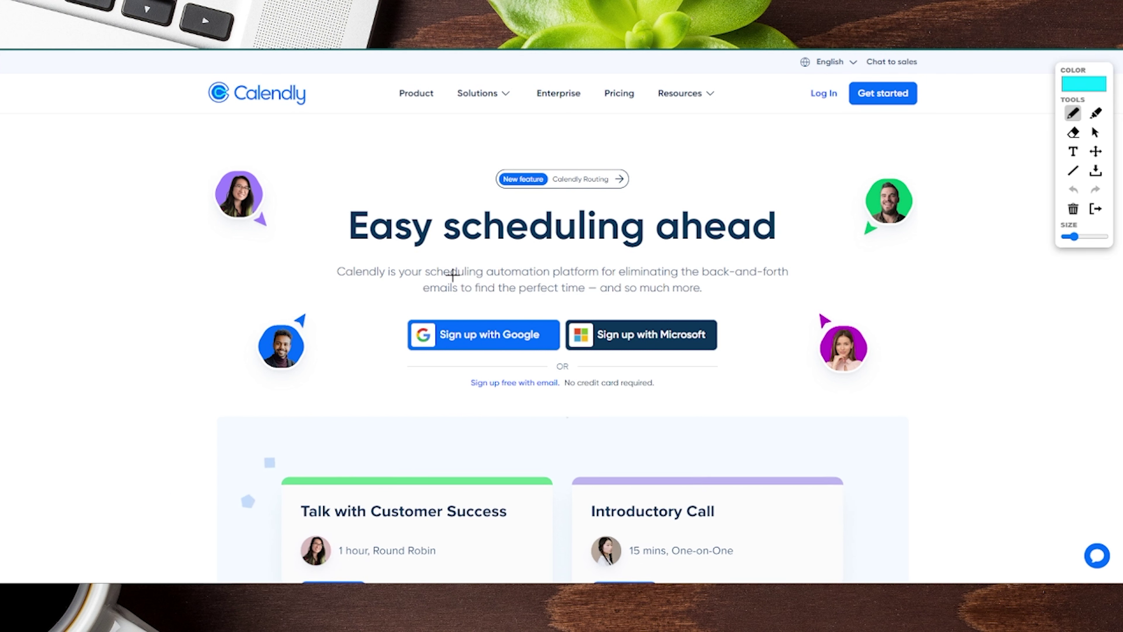
mouse_move(454, 275)
mouse_down()
mouse_move(394, 290)
mouse_move(371, 357)
mouse_move(418, 398)
mouse_up()
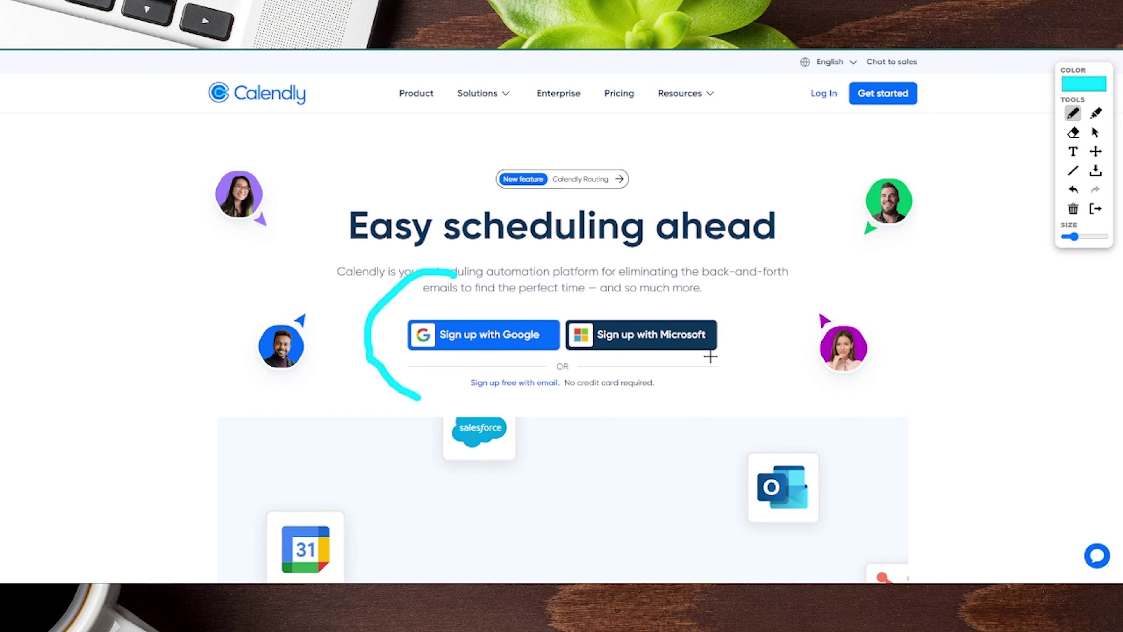
drag(588, 358, 720, 359)
drag(400, 362, 529, 361)
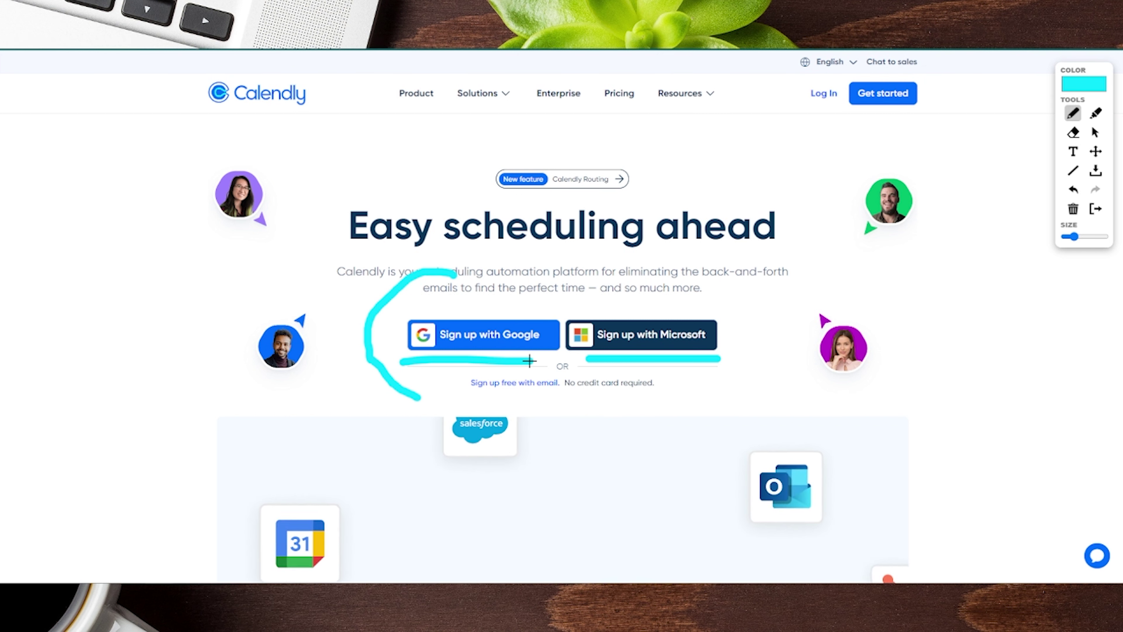
drag(465, 396, 574, 393)
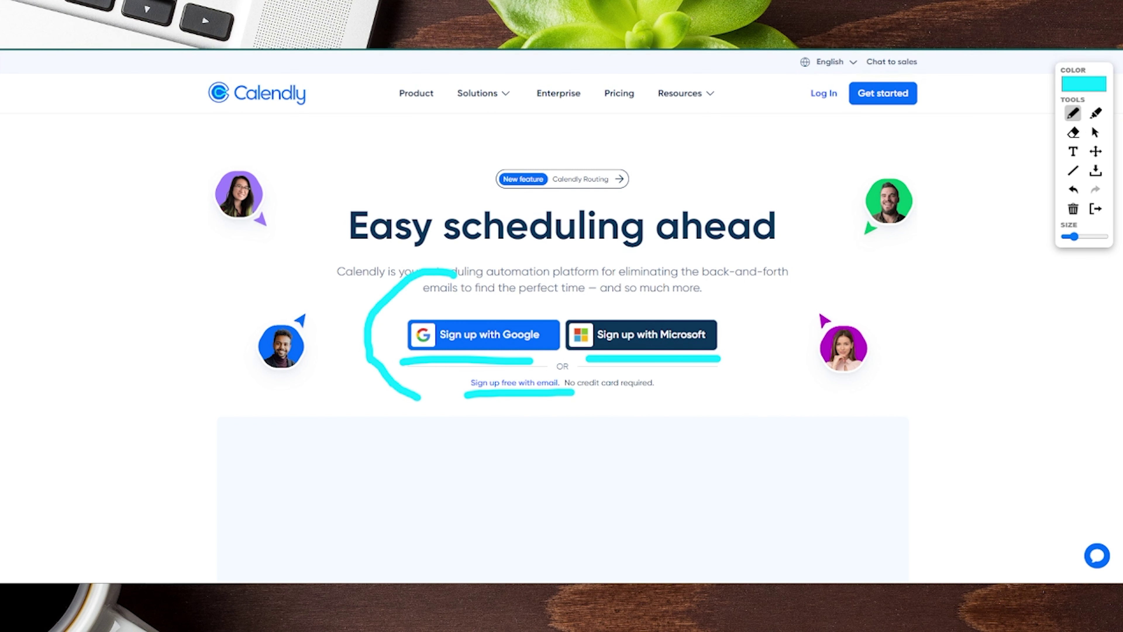
click(1095, 132)
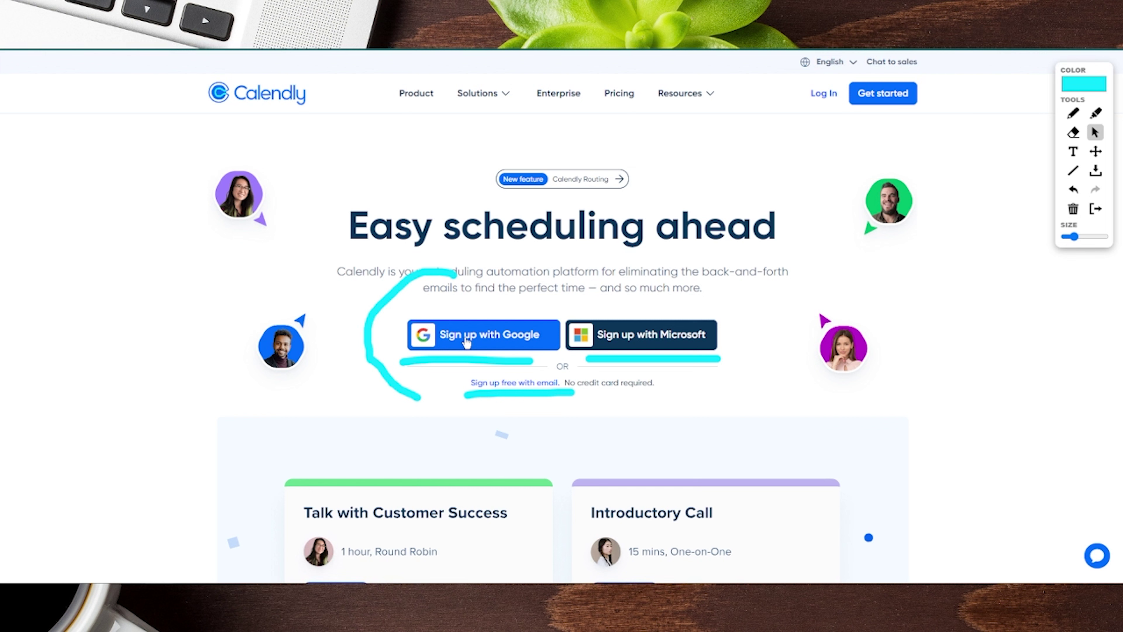
- Start Google sign-up and highlight the account to sign in with in the account list
click(466, 343)
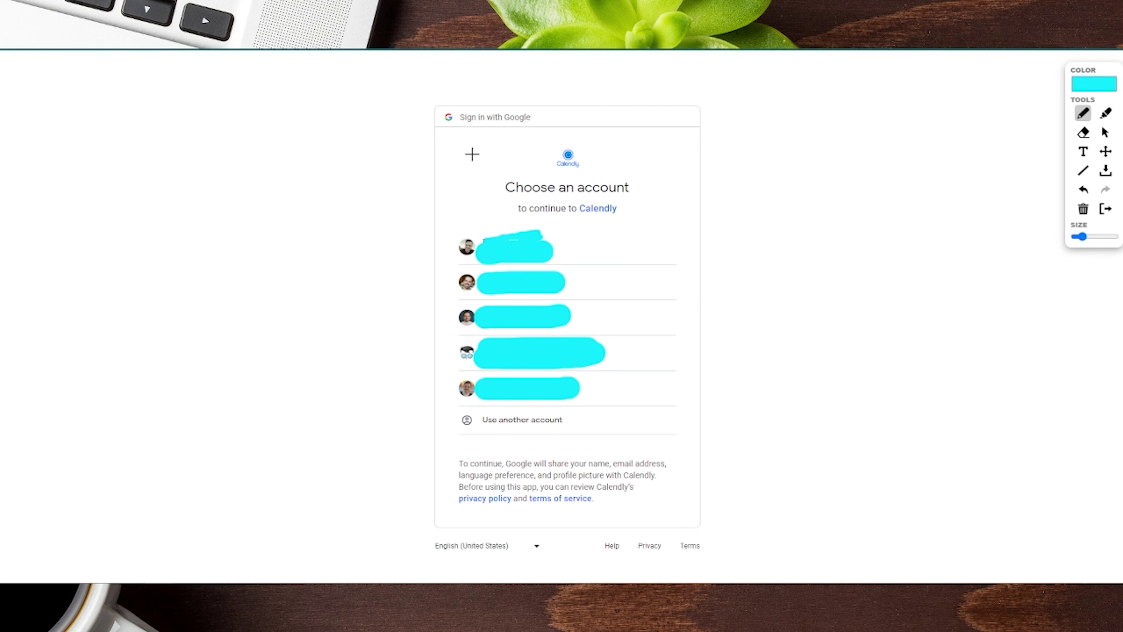
mouse_move(487, 145)
mouse_down()
mouse_move(455, 165)
mouse_move(396, 407)
mouse_move(490, 466)
mouse_up()
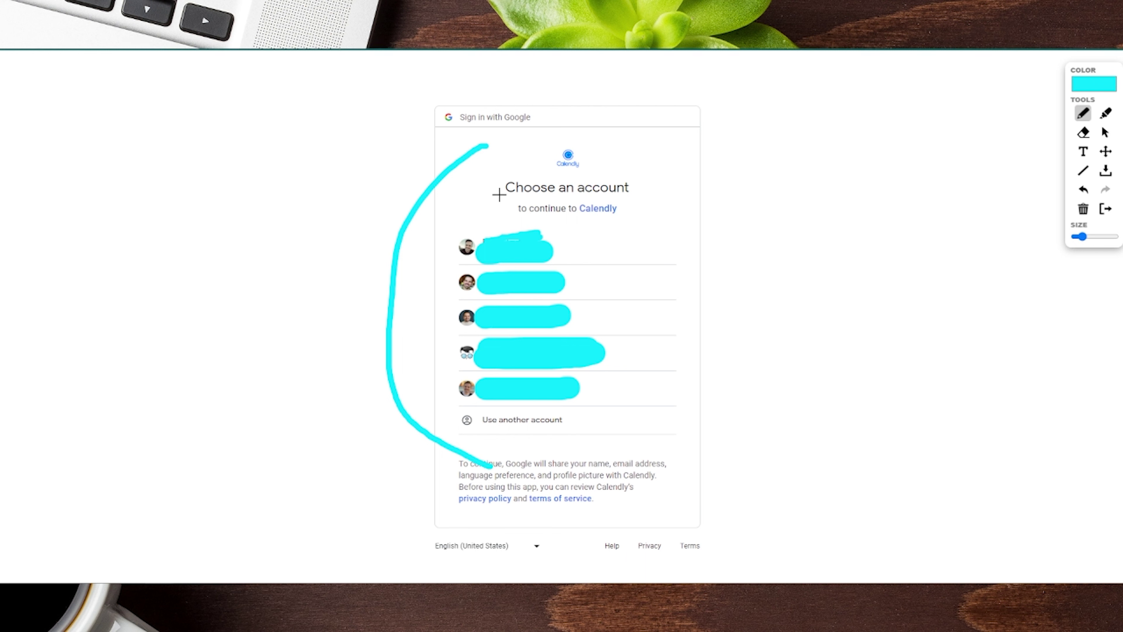
drag(458, 438, 575, 435)
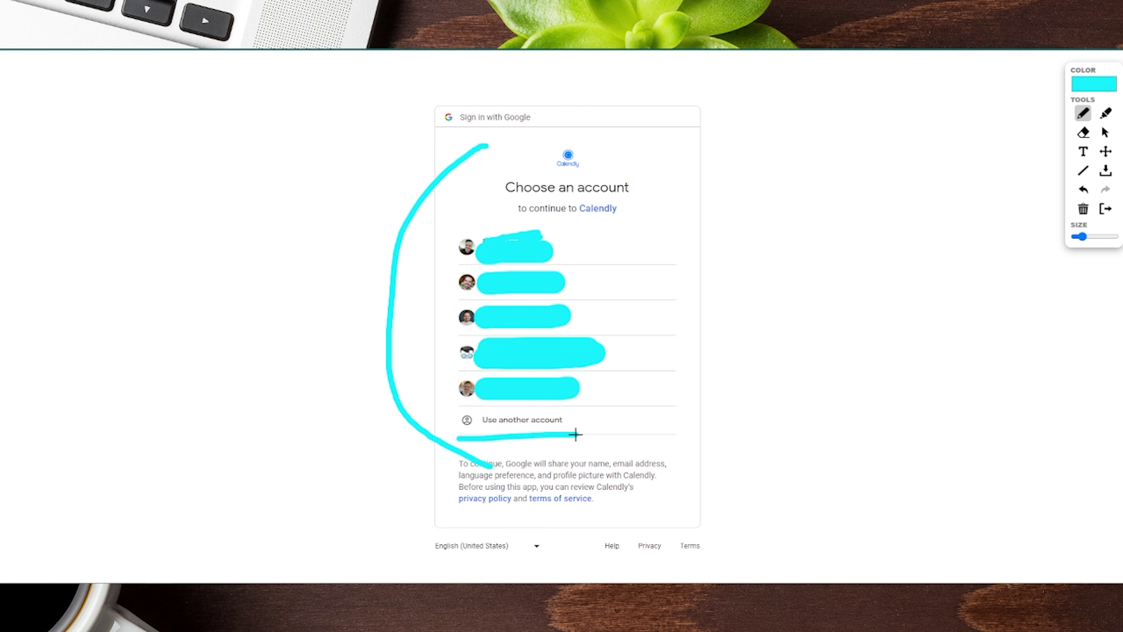
mouse_move(363, 315)
mouse_down()
mouse_move(431, 304)
mouse_move(435, 325)
mouse_up()
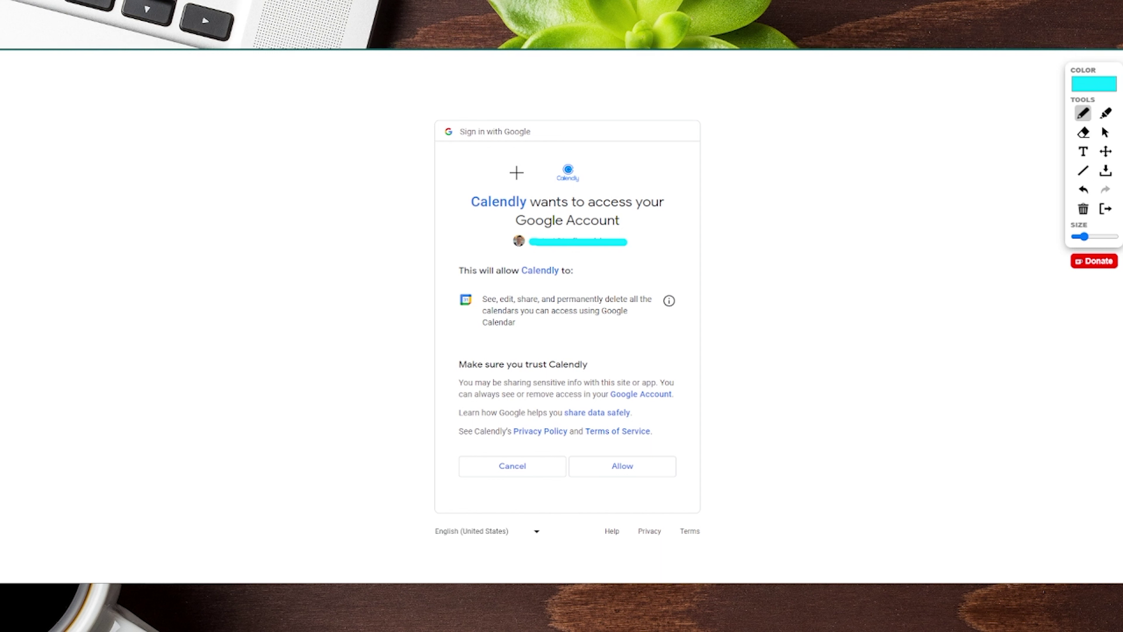
- Highlight Calendly's Google Calendar permission request and the button granting access
mouse_move(514, 169)
mouse_down()
mouse_move(444, 177)
mouse_move(435, 246)
mouse_up()
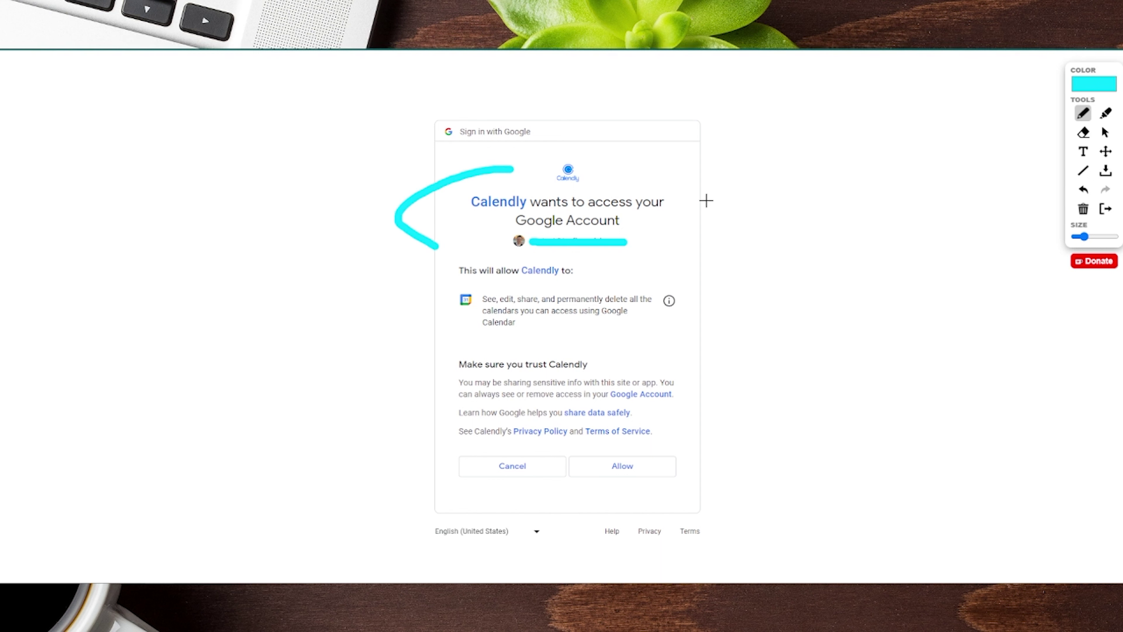
mouse_move(462, 259)
mouse_down()
mouse_move(425, 275)
mouse_move(473, 339)
mouse_move(514, 340)
mouse_up()
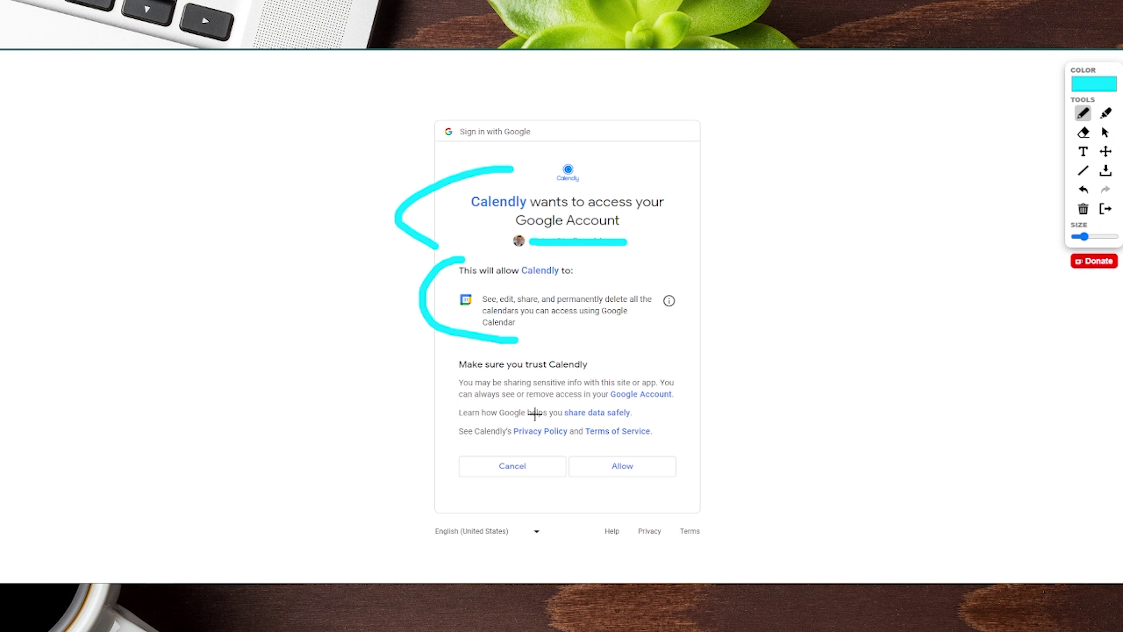
mouse_move(644, 441)
mouse_down()
mouse_move(595, 476)
mouse_move(659, 448)
mouse_move(606, 442)
mouse_up()
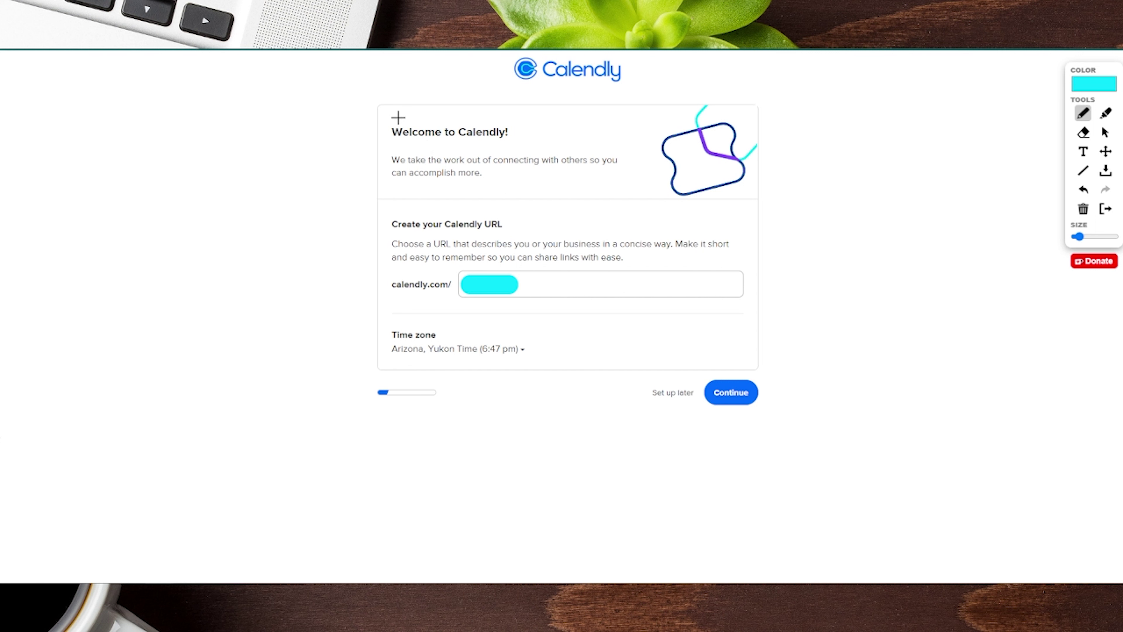
- Point out the suggested calendly.com URL, the Arizona, Yukon time zone, and Continue
mouse_move(411, 203)
mouse_down()
mouse_move(389, 213)
mouse_move(367, 291)
mouse_move(403, 305)
mouse_move(440, 295)
mouse_up()
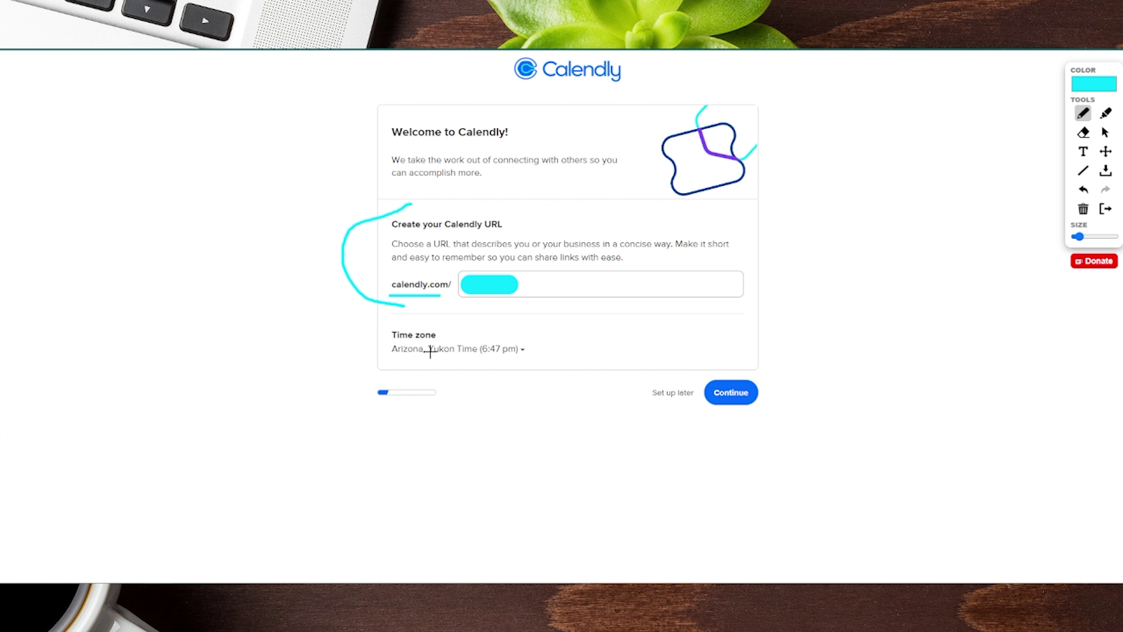
mouse_move(436, 314)
mouse_down()
mouse_move(341, 331)
mouse_move(446, 304)
mouse_move(400, 320)
mouse_up()
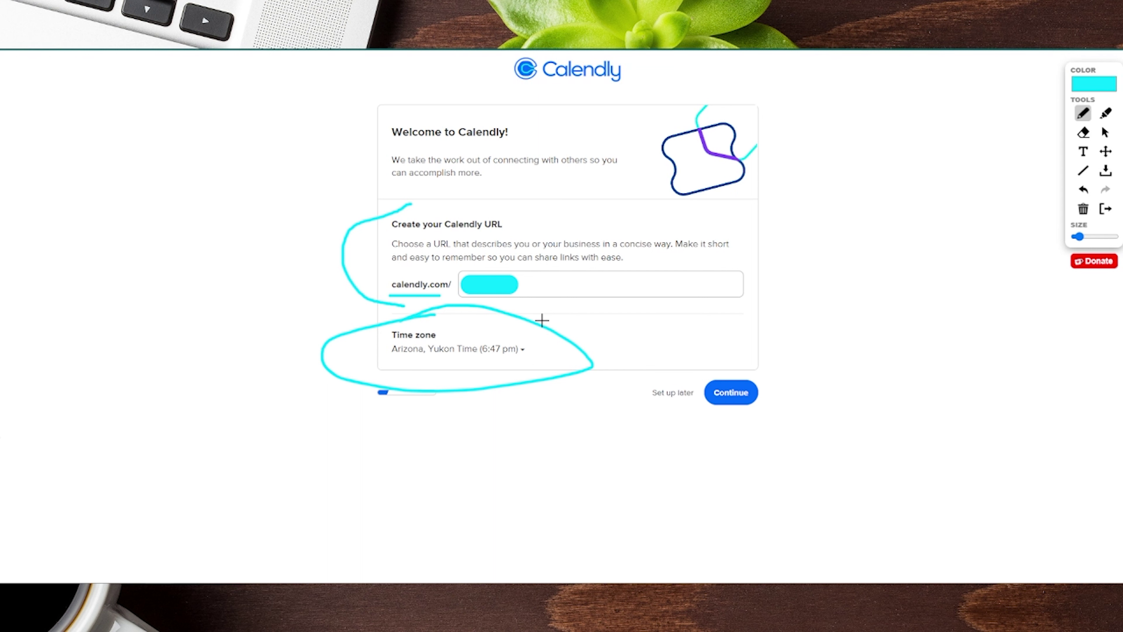
drag(773, 363, 707, 435)
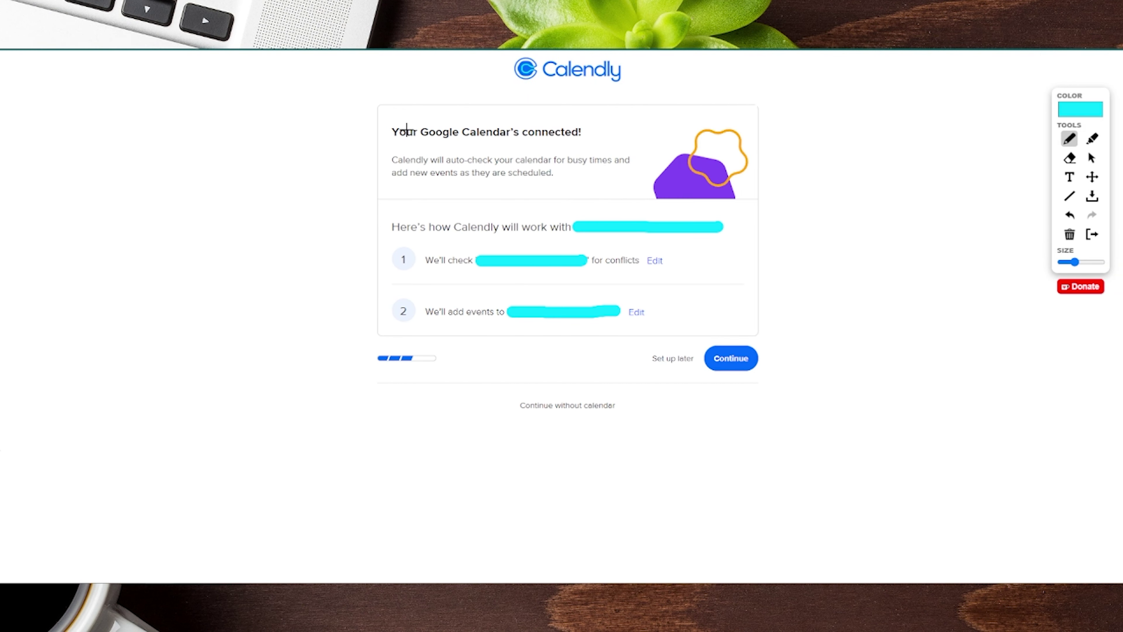
- Highlight the Google Calendar connected confirmation, its conflict-checking details, and Continue
mouse_move(470, 79)
mouse_down()
mouse_move(344, 110)
mouse_move(366, 200)
mouse_up()
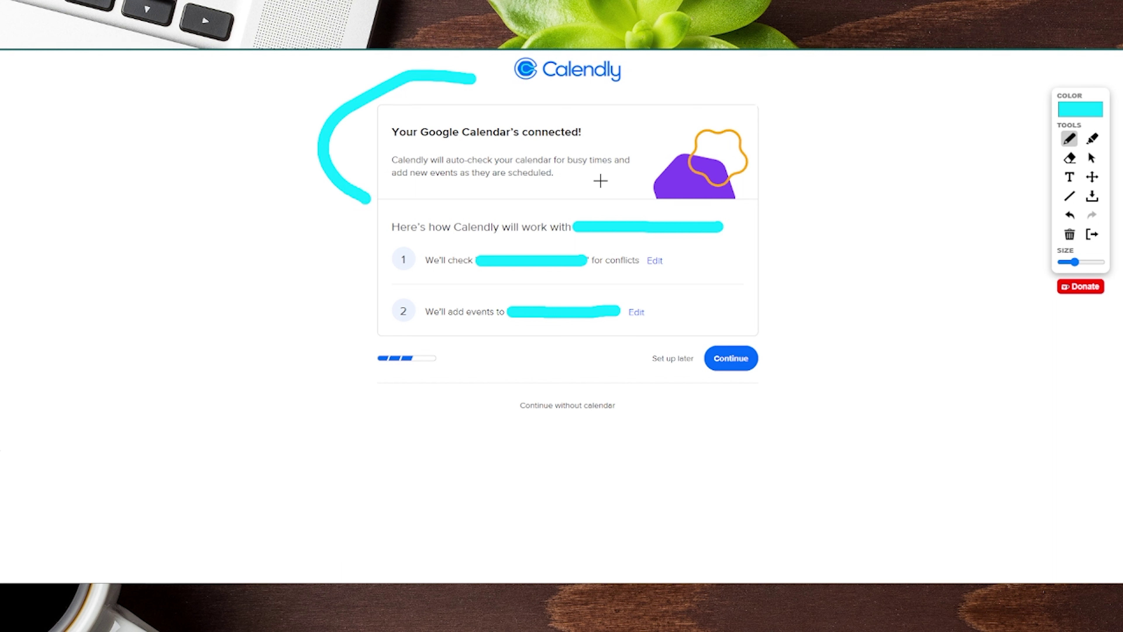
mouse_move(648, 160)
mouse_down()
mouse_move(646, 199)
mouse_move(633, 201)
mouse_move(661, 195)
mouse_up()
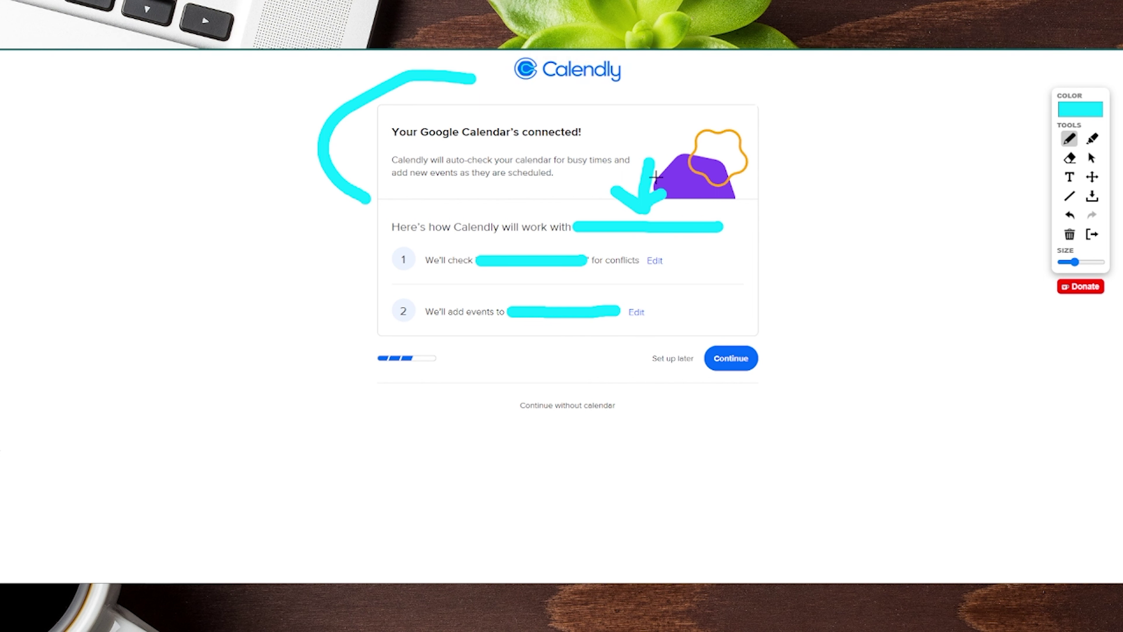
drag(736, 318, 727, 389)
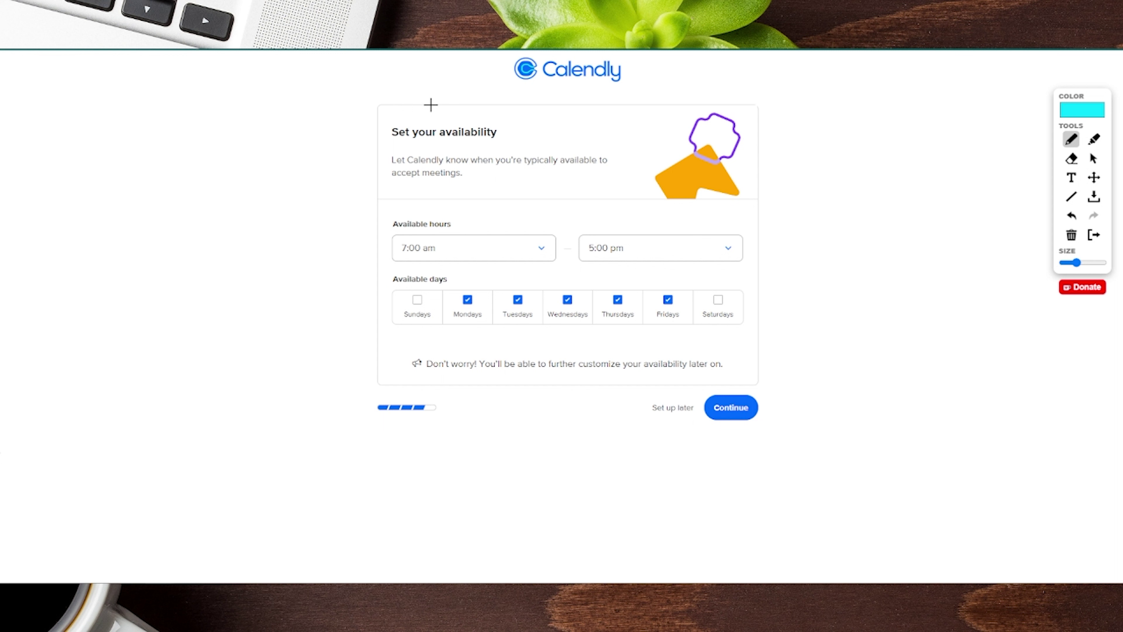
- Make available hours start at 1:00 pm and adjust the Sunday and Monday checkboxes
mouse_move(430, 105)
mouse_down()
mouse_move(359, 141)
mouse_move(387, 194)
mouse_move(369, 240)
mouse_move(368, 306)
mouse_move(383, 328)
mouse_up()
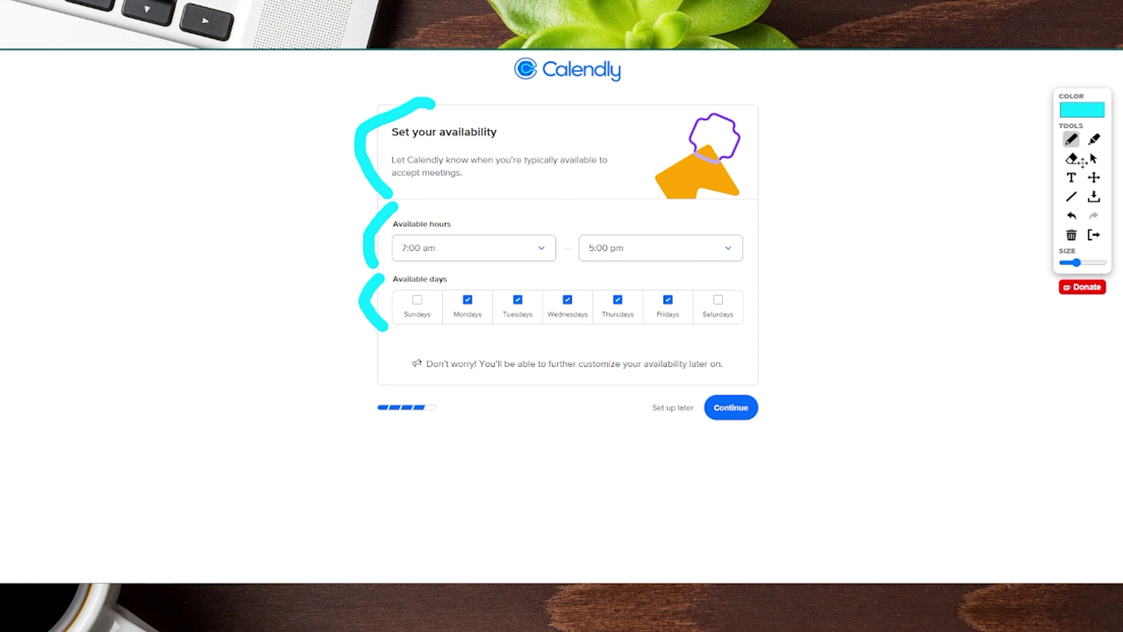
click(1093, 158)
click(514, 251)
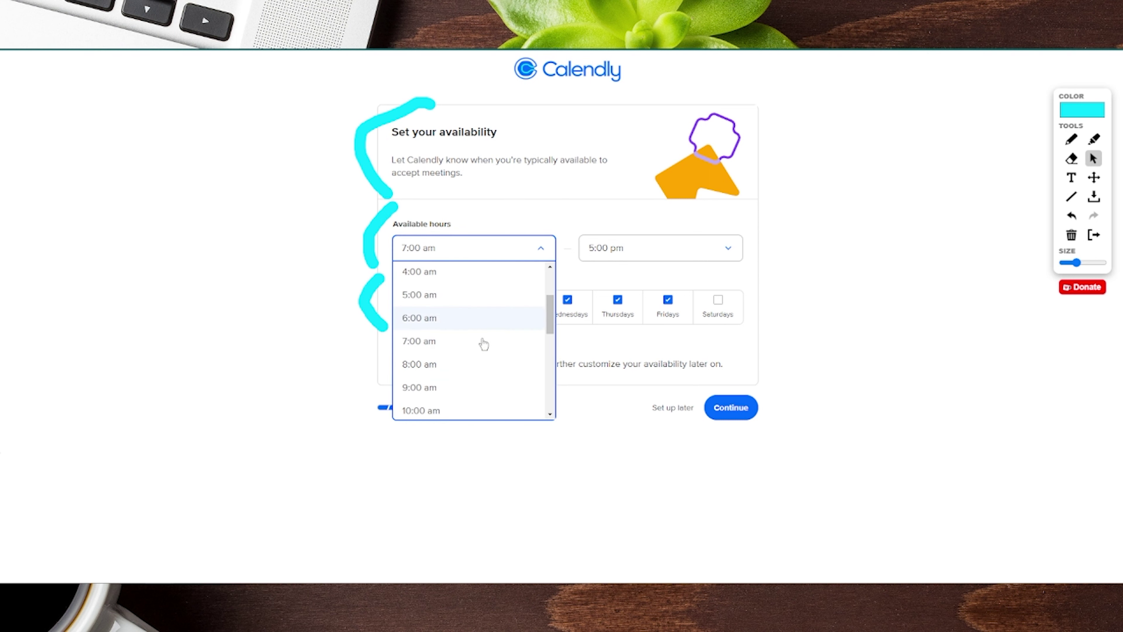
scroll(549, 310, down, 5)
click(504, 344)
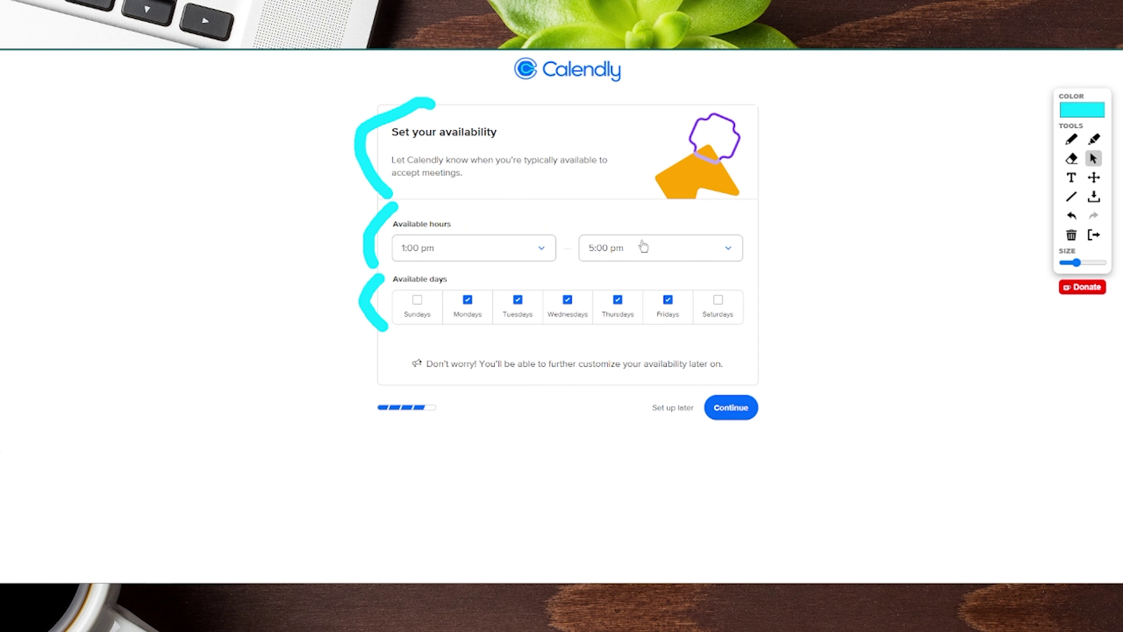
click(418, 301)
click(464, 300)
- Highlight the Continue button for moving past the availability step
click(1072, 139)
mouse_move(747, 370)
mouse_down()
mouse_move(775, 386)
mouse_move(722, 455)
mouse_up()
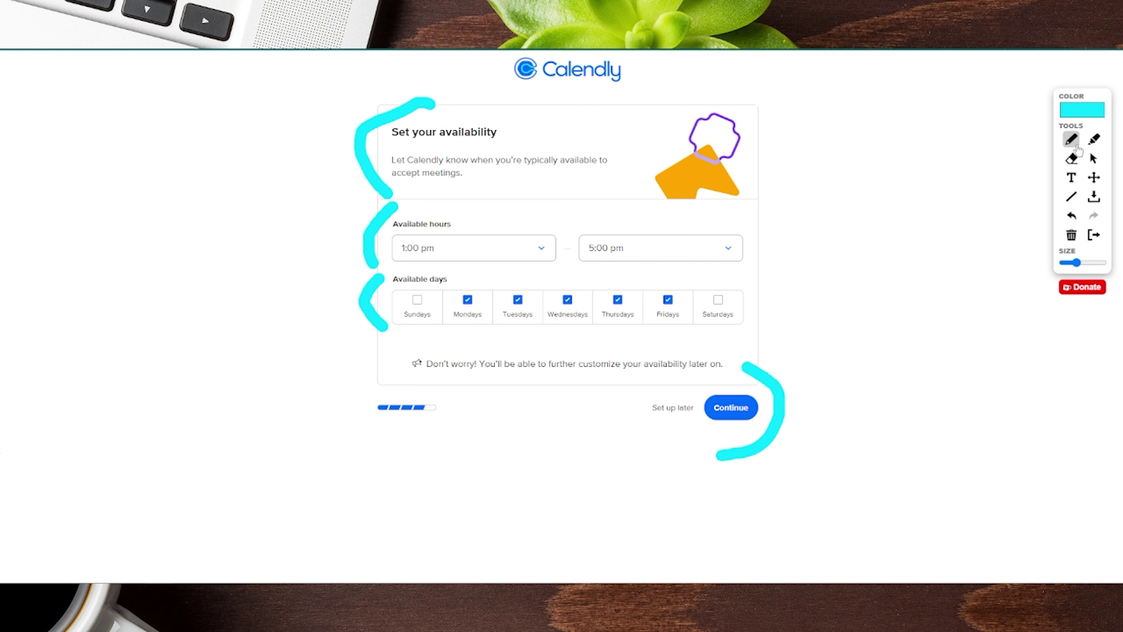
click(1094, 160)
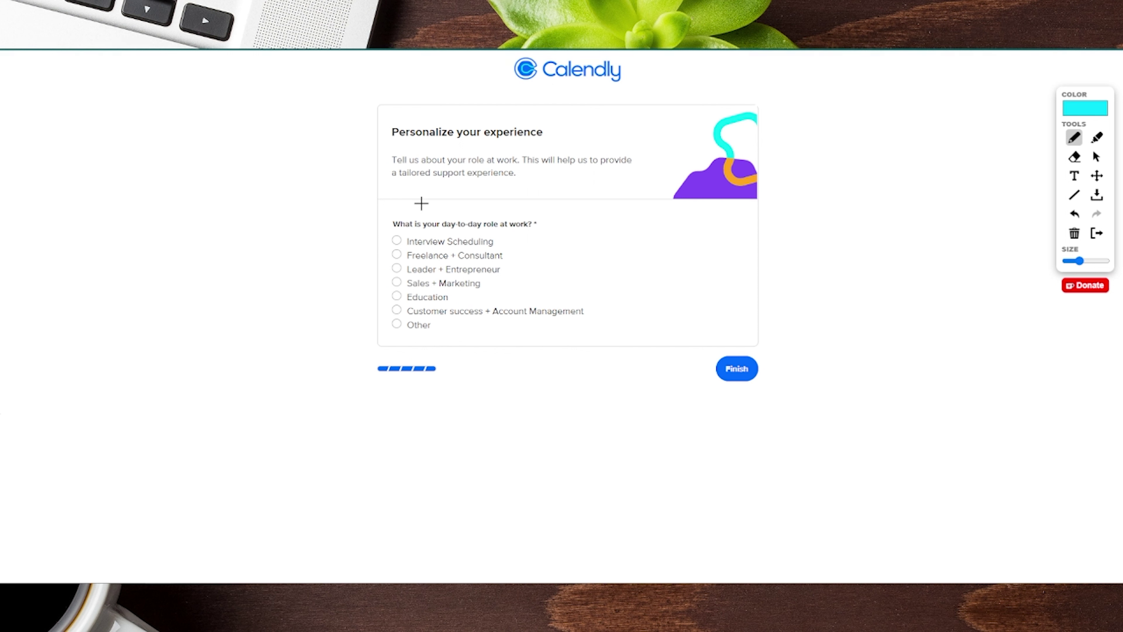
- Point out the day-to-day role question and the Finish button
mouse_move(422, 202)
mouse_down()
mouse_move(344, 229)
mouse_move(344, 245)
mouse_up()
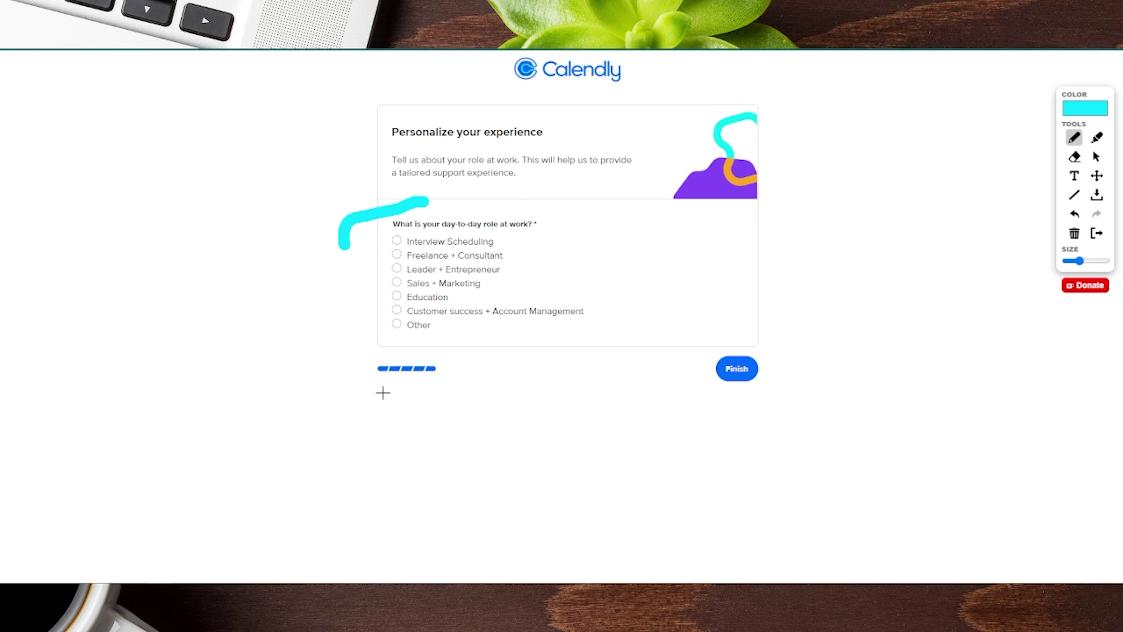
drag(779, 330, 701, 300)
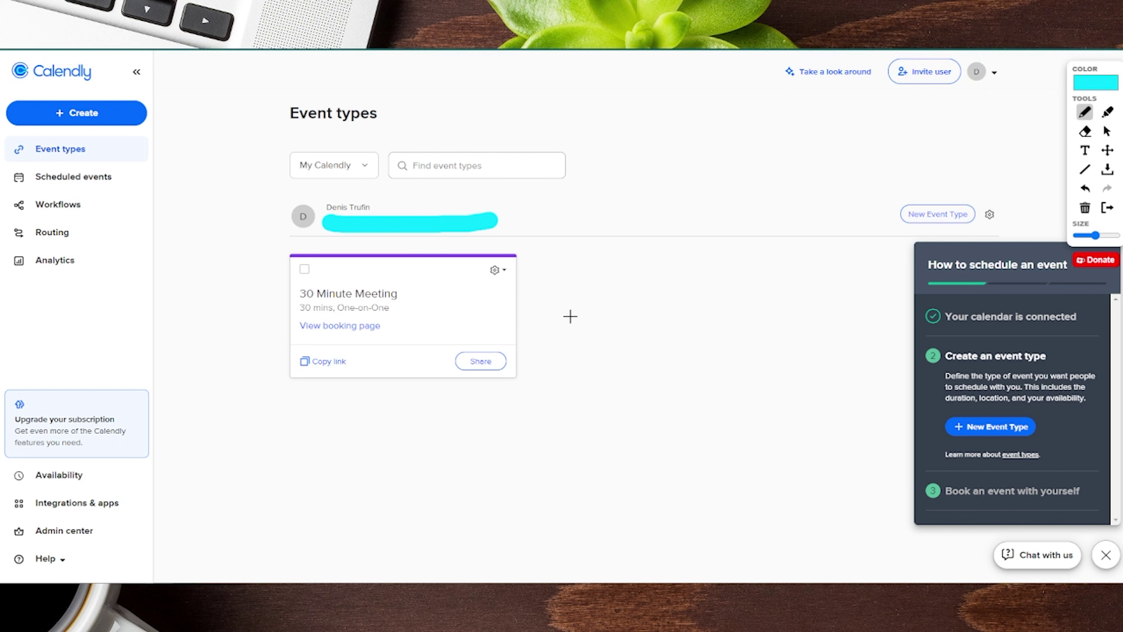
mouse_move(665, 110)
mouse_down()
mouse_move(670, 235)
mouse_move(610, 330)
mouse_move(719, 329)
mouse_move(732, 315)
mouse_up()
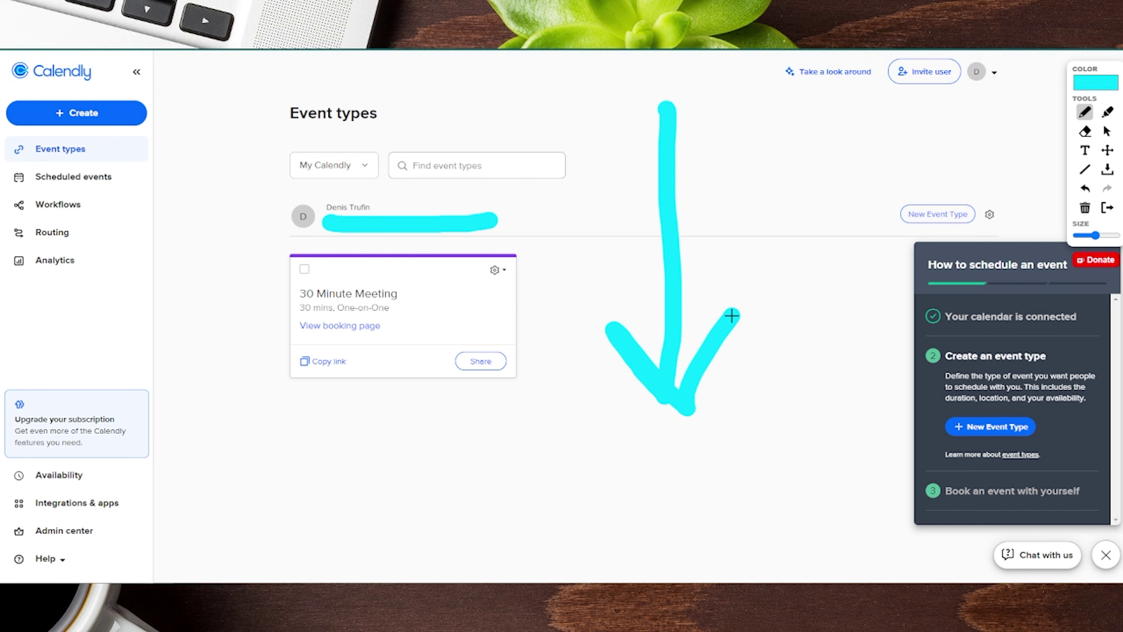